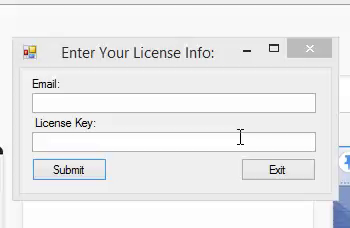
{"action": "left_click", "coordinate": [121, 105]}
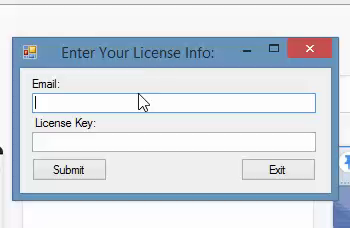
{"action": "left_click", "coordinate": [134, 147]}
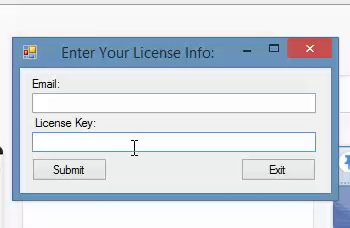